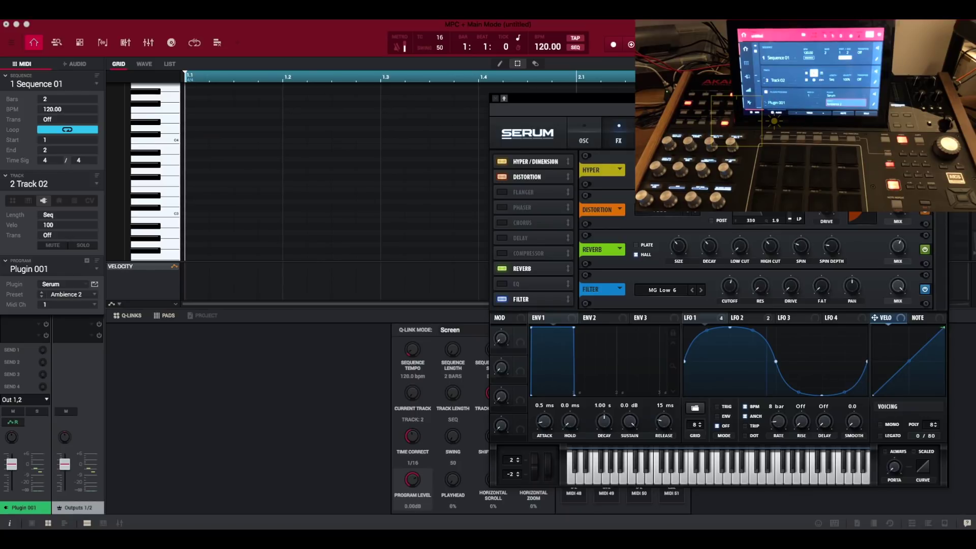
# Open the Auto Sampler for Track 02's Serum plugin, then close the Serum window
pyautogui.moveTo(643, 97); pyautogui.dragTo(560, 95)
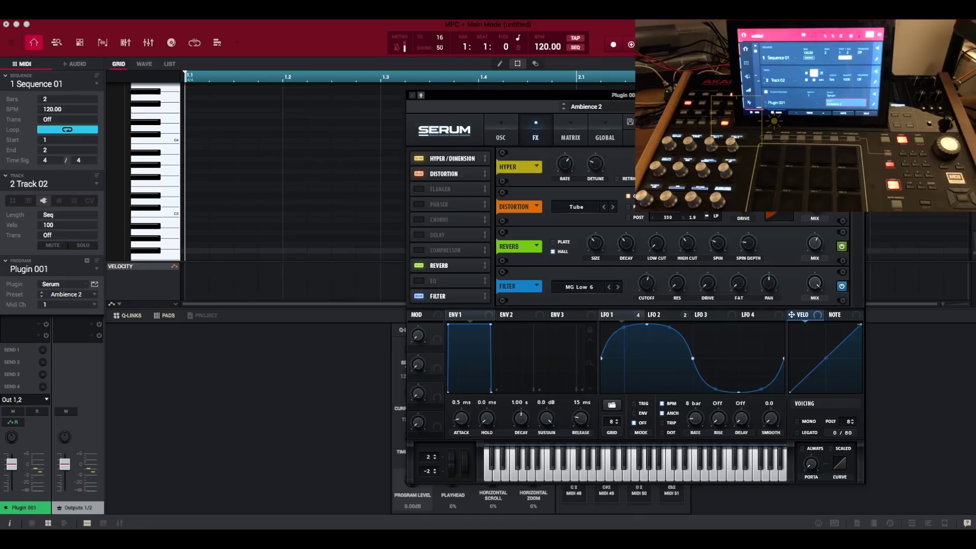
pyautogui.click(109, 10)
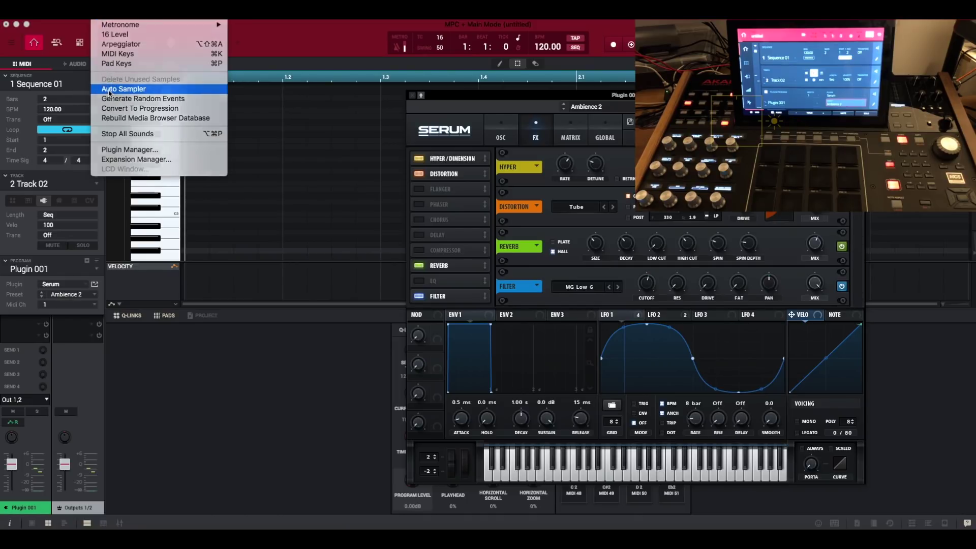
pyautogui.click(109, 89)
pyautogui.click(413, 95)
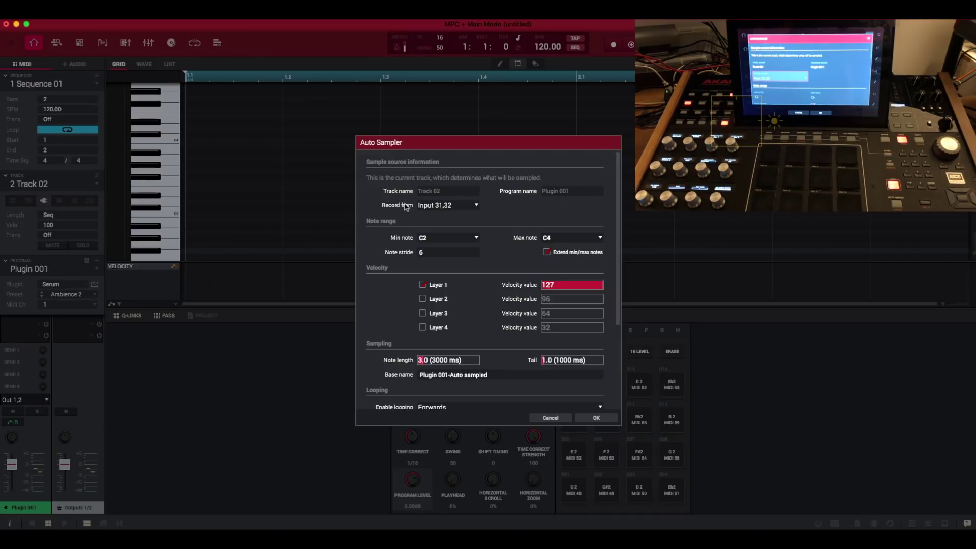
# Switch the Auto Sampler's Record from source to Resample L + R
pyautogui.click(436, 207)
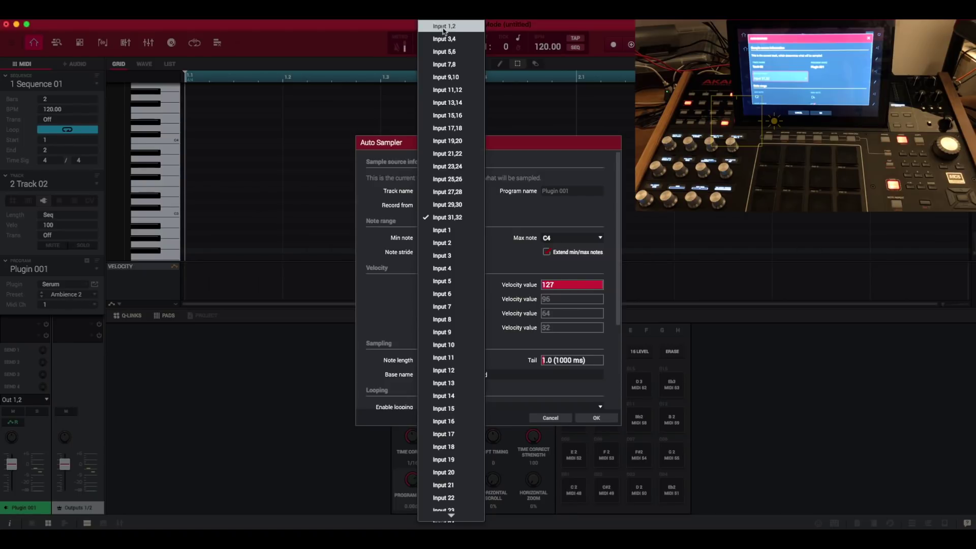
pyautogui.scroll(-5, 459, 166)
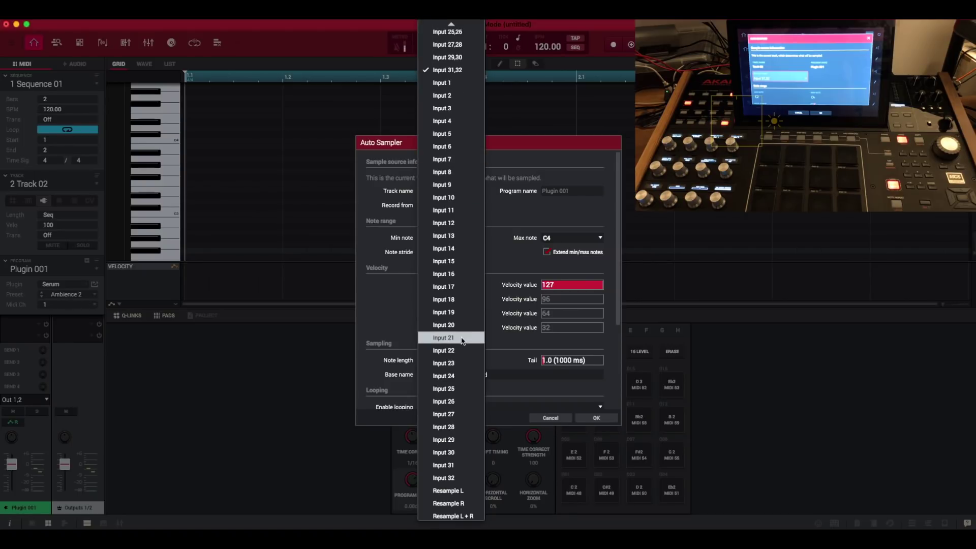
pyautogui.click(451, 515)
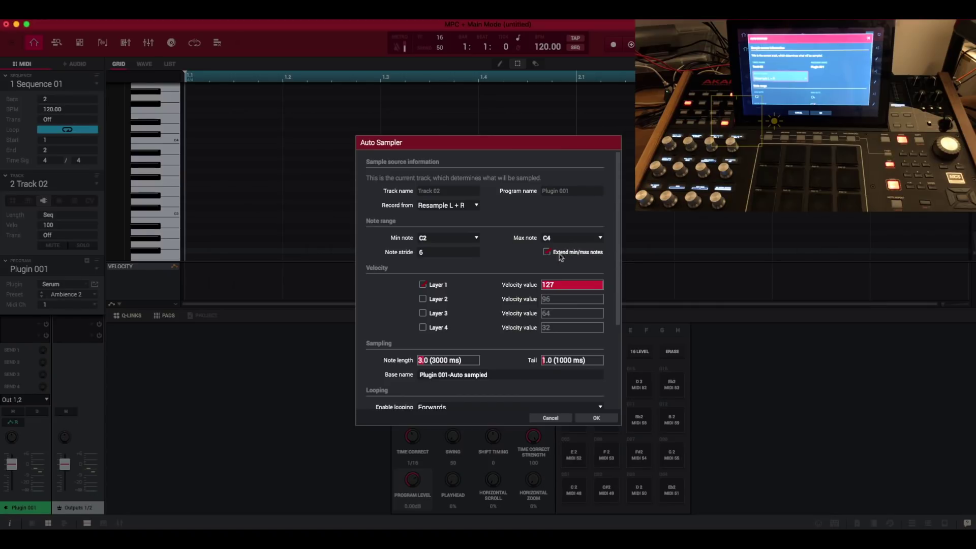
pyautogui.scroll(-3, 551, 257)
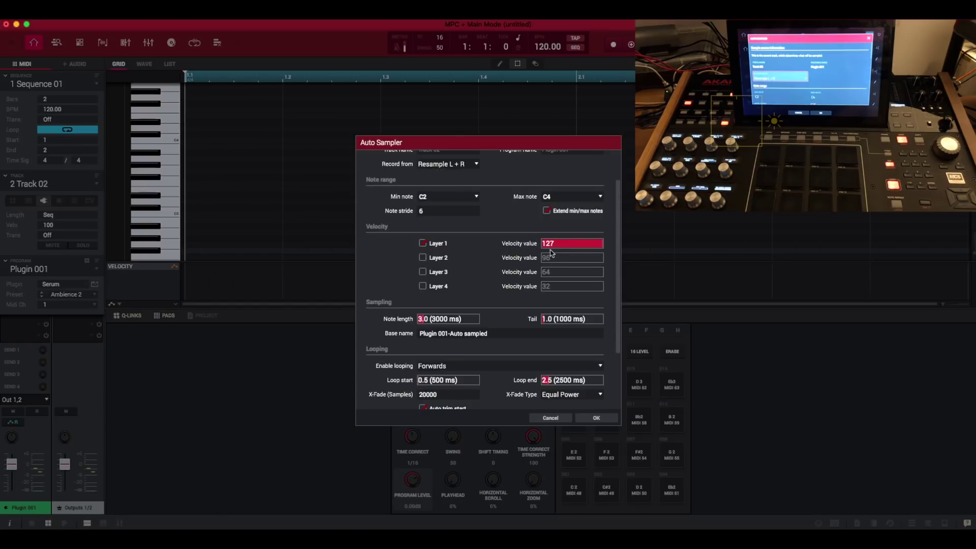
pyautogui.scroll(-3, 551, 286)
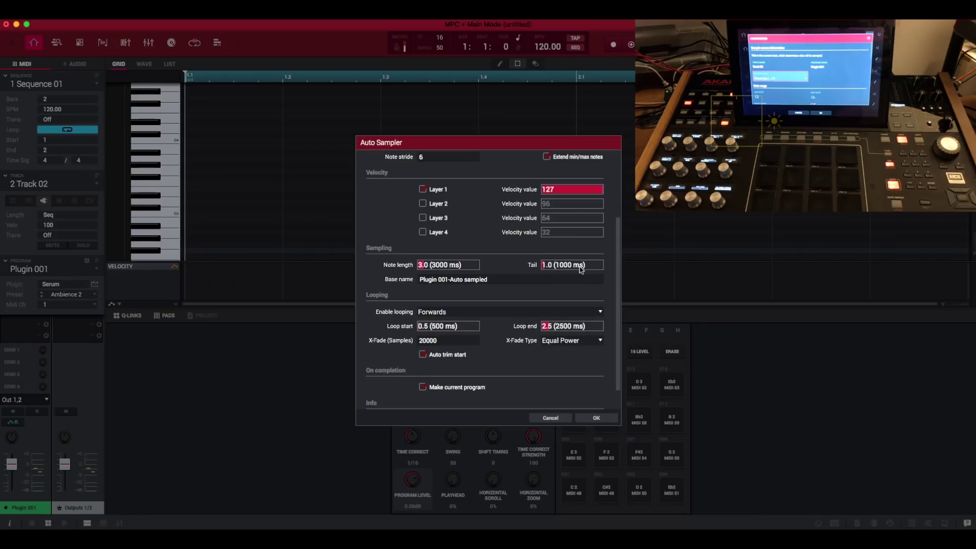
pyautogui.scroll(-1, 459, 274)
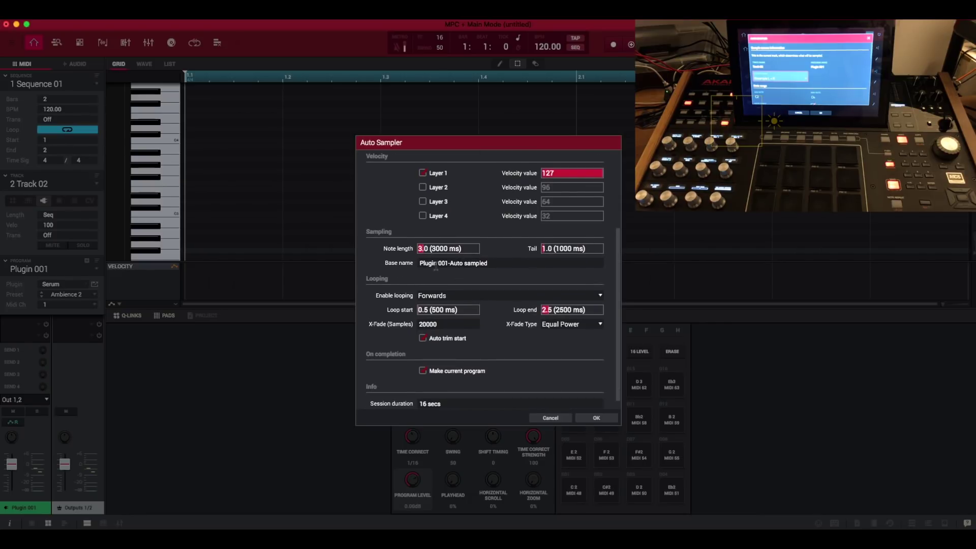
# Replace the sample base name with 'SERUM DRONE'
pyautogui.click(512, 261)
pyautogui.moveTo(501, 261); pyautogui.dragTo(416, 263)
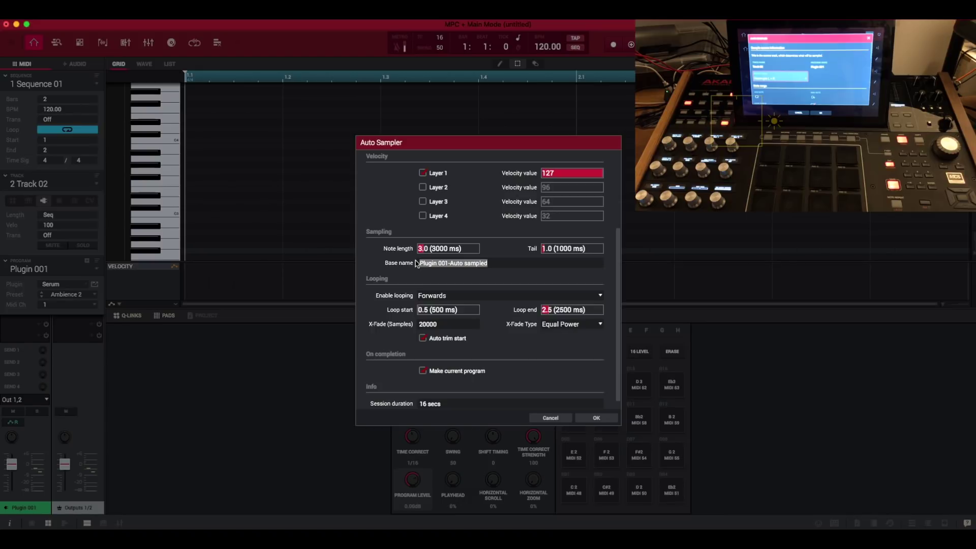
pyautogui.write('SE')
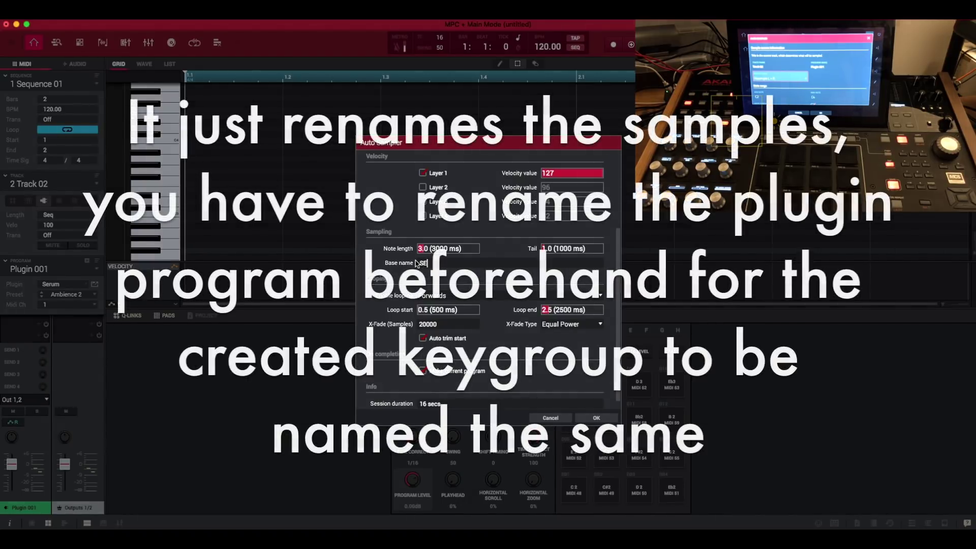
pyautogui.write('RUM DRONE')
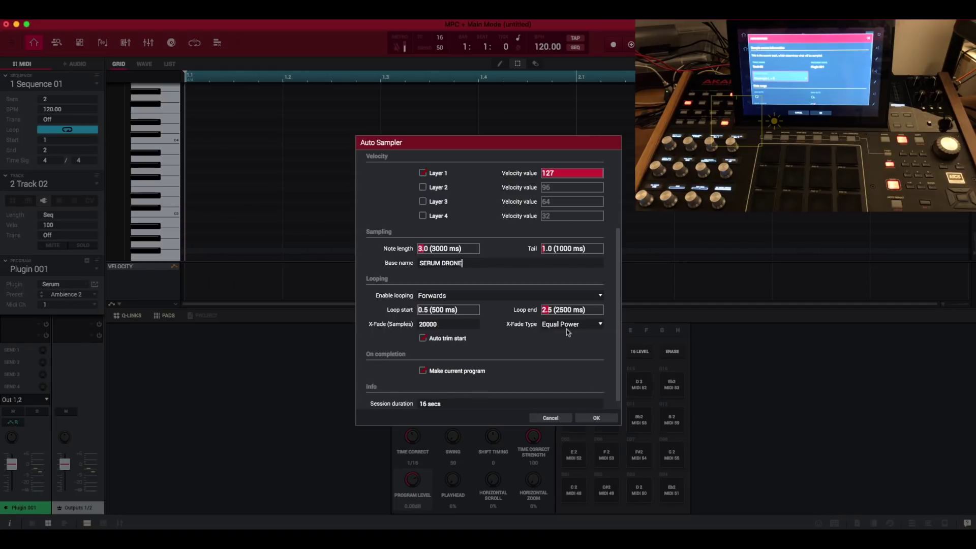
# Set looping to Forwards, loop 0.5 s to 2.5 s, with an Equal Power crossfade
pyautogui.click(447, 296)
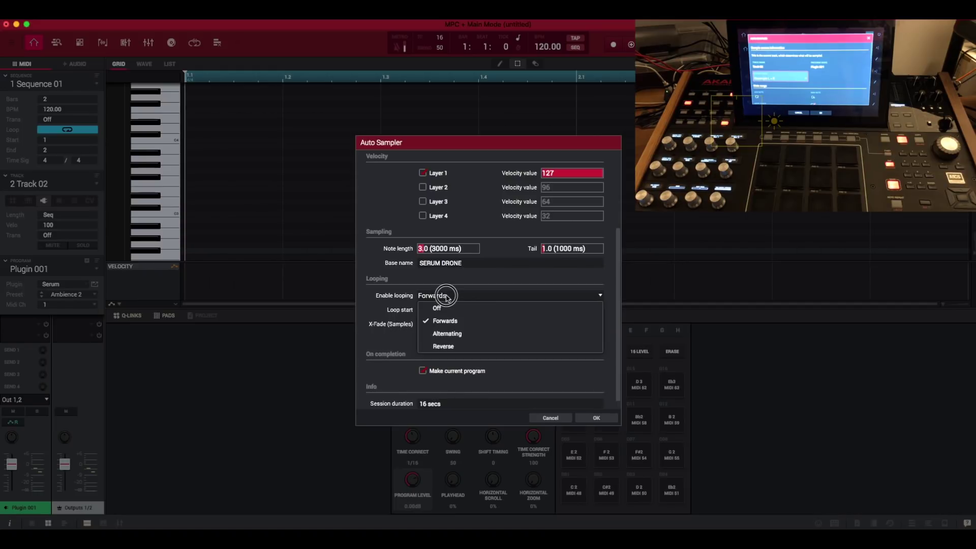
pyautogui.moveTo(447, 297); pyautogui.dragTo(450, 321)
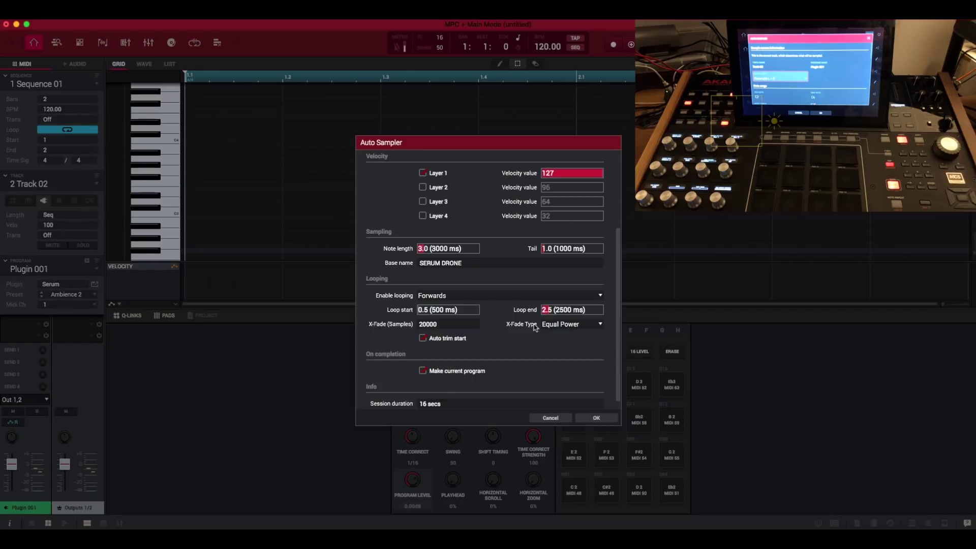
pyautogui.click(568, 326)
pyautogui.click(568, 326)
pyautogui.click(568, 326)
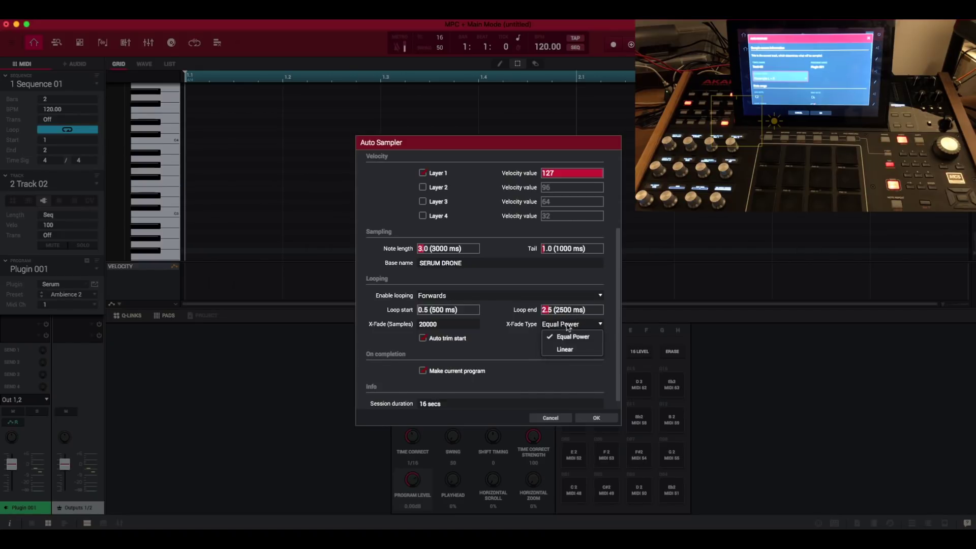
pyautogui.click(568, 327)
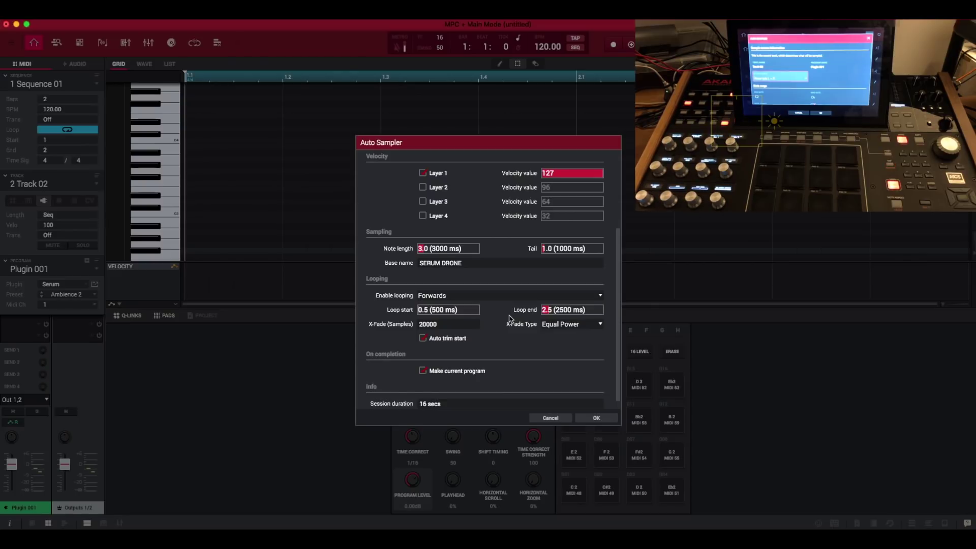
pyautogui.scroll(-1, 509, 319)
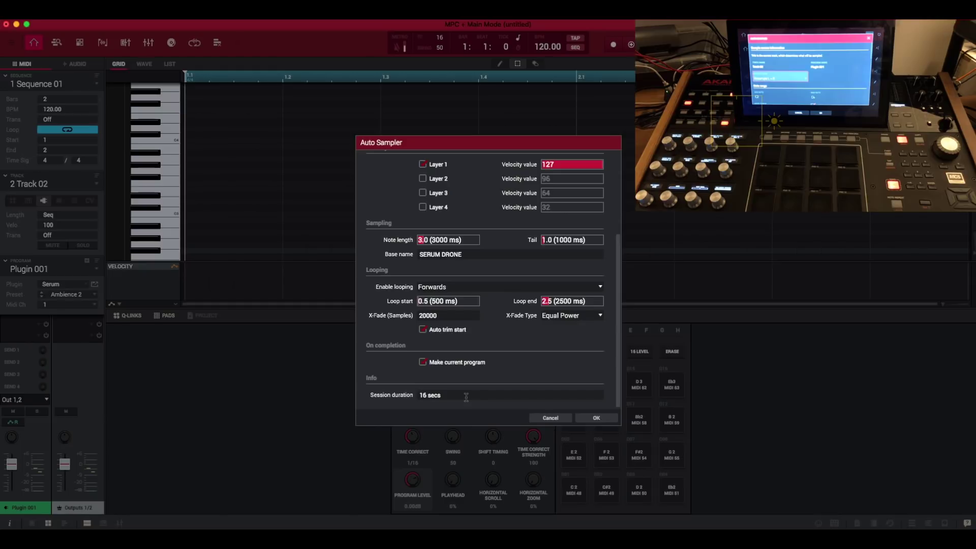
# Confirm the Auto Sampler to start sampling the SERUM DRONE
pyautogui.click(597, 417)
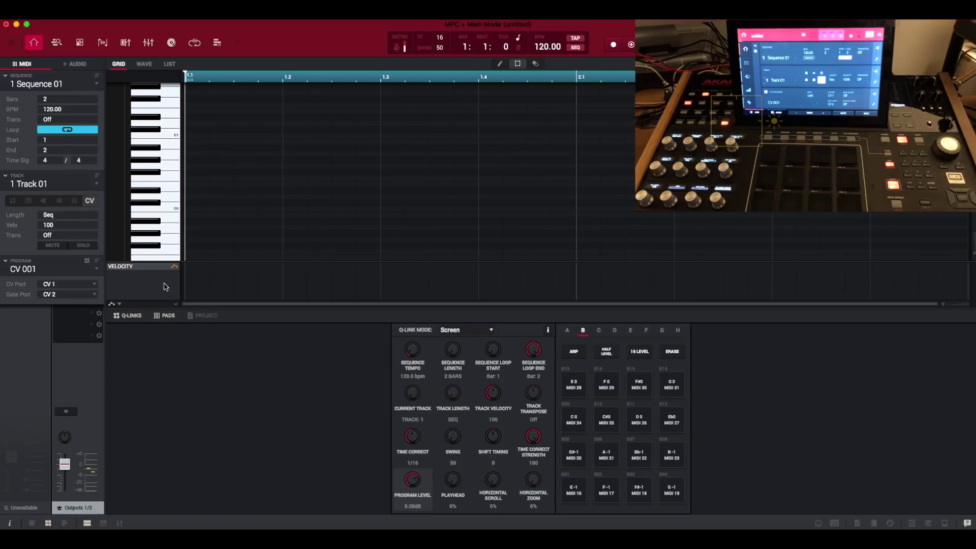
# Bring up the Tools menu over the CV 001 track
pyautogui.click(164, 286)
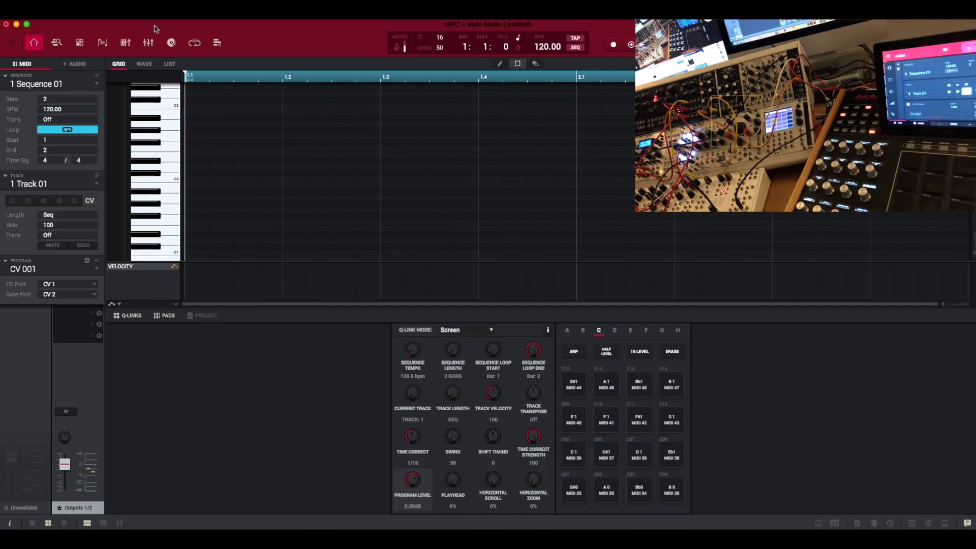
pyautogui.click(109, 20)
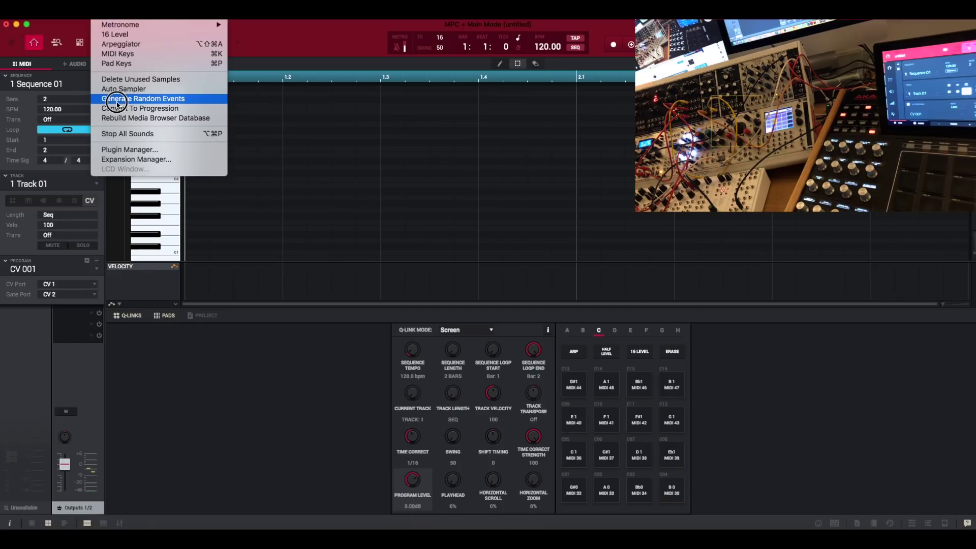
# Open the Auto Sampler for CV 001, recording from Input 2 over C2–C4
pyautogui.click(121, 89)
pyautogui.click(452, 205)
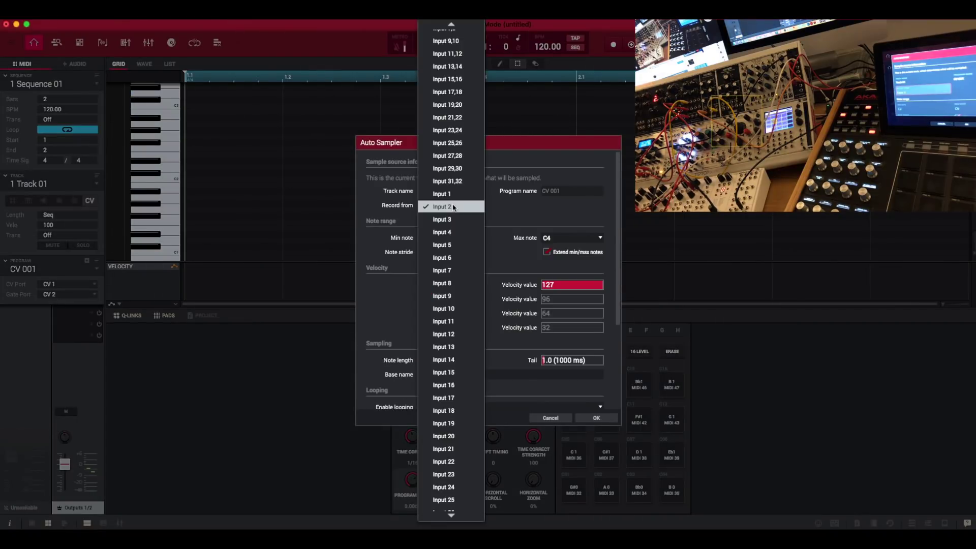
pyautogui.click(454, 207)
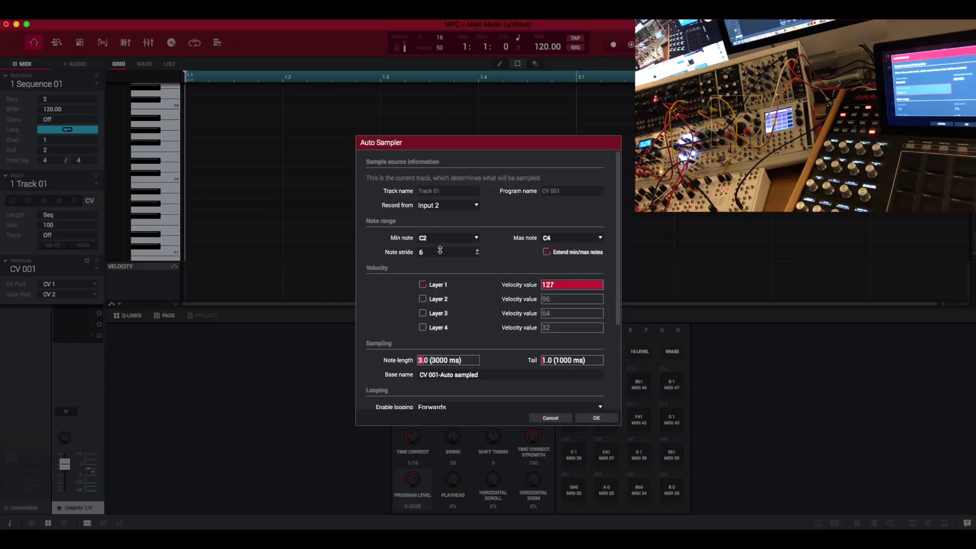
pyautogui.scroll(-2, 440, 250)
# Scroll through the Auto Sampler to the loop settings, 1.1 s start and 2.0 s end
pyautogui.scroll(-4, 473, 247)
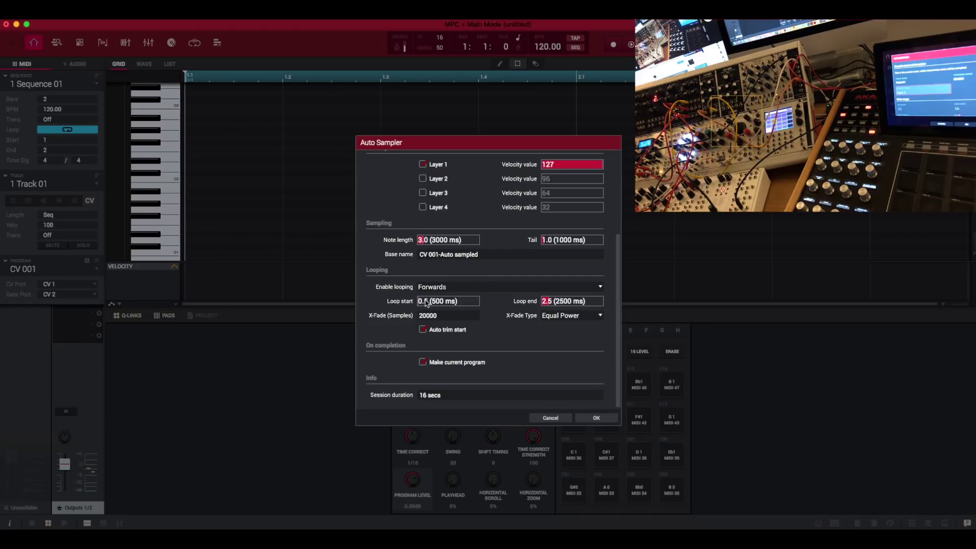
pyautogui.scroll(6, 426, 303)
pyautogui.scroll(-5, 550, 304)
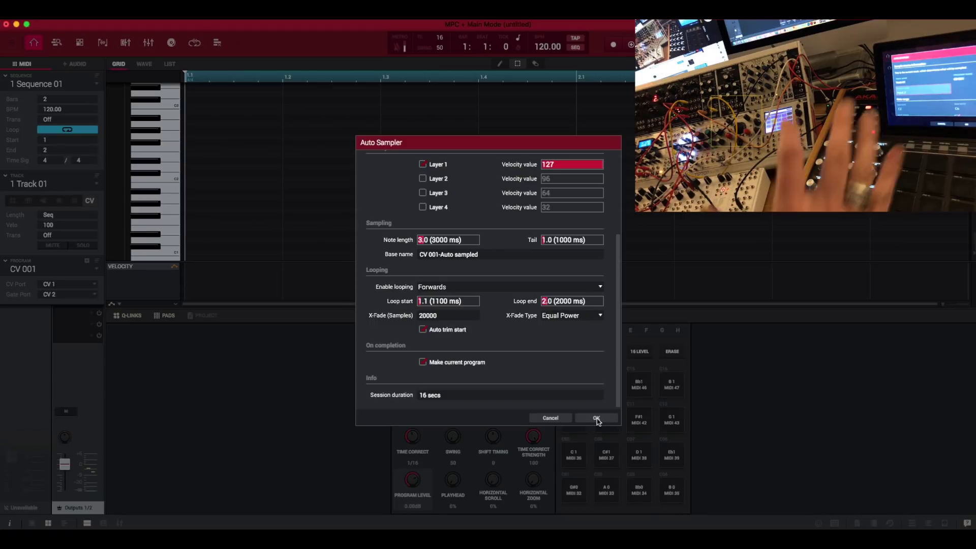
pyautogui.scroll(5, 589, 231)
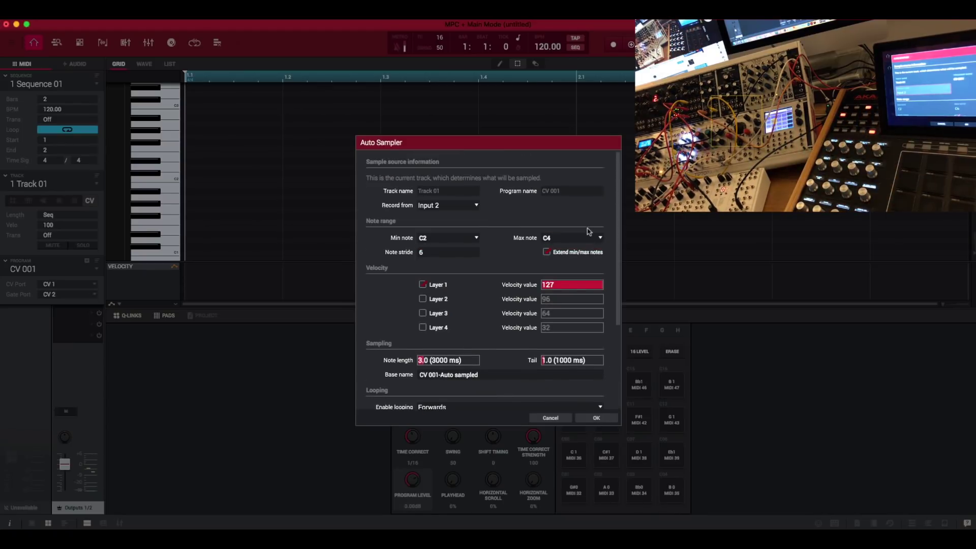
# Confirm the Auto Sampler to start sampling the external synth on CV 001
pyautogui.click(597, 419)
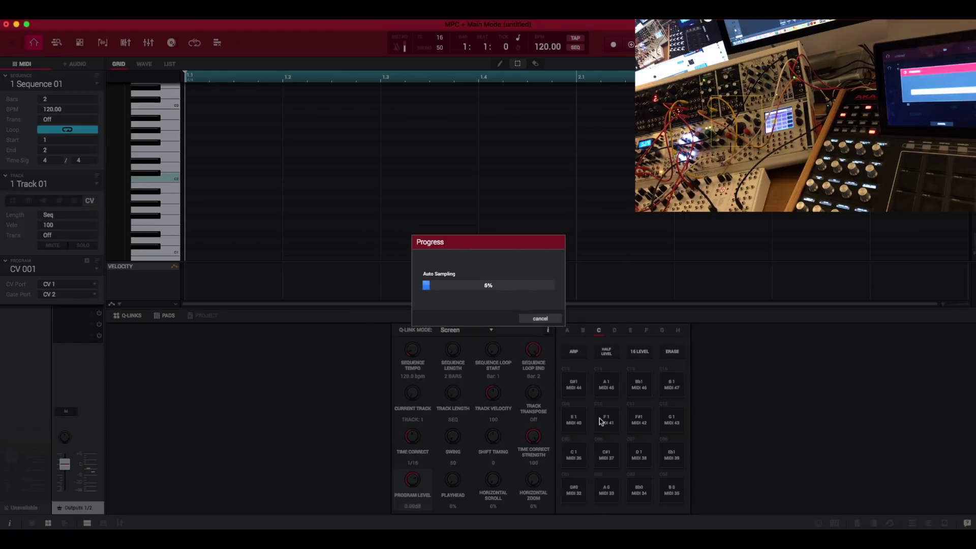